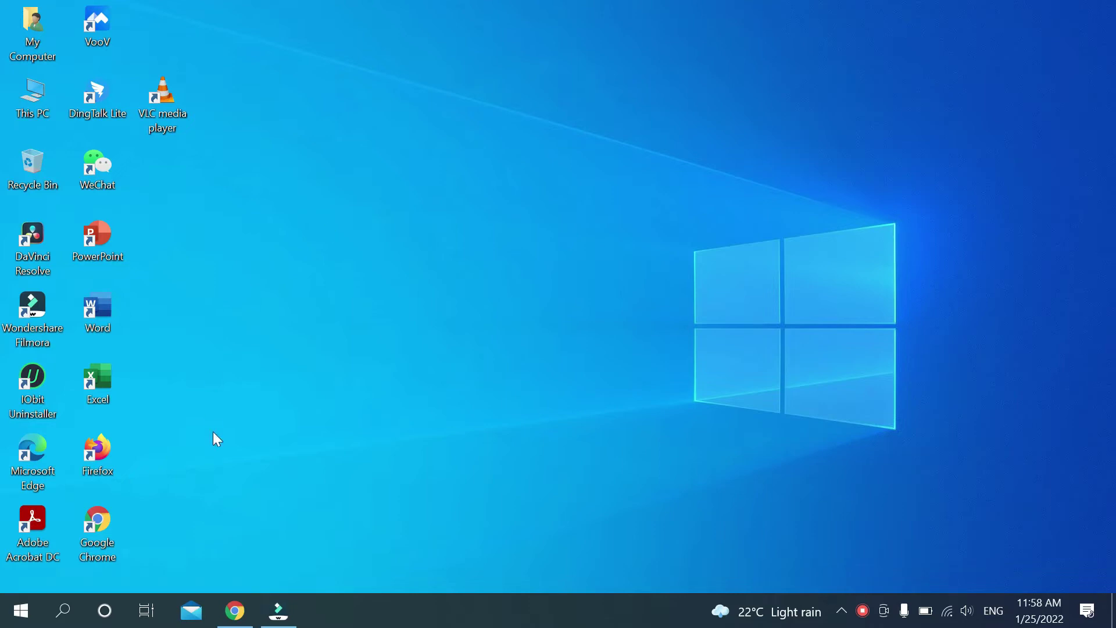
Search for 'km media player' from the Chrome address bar.
{"action": "left_click", "coordinate": [237, 611]}
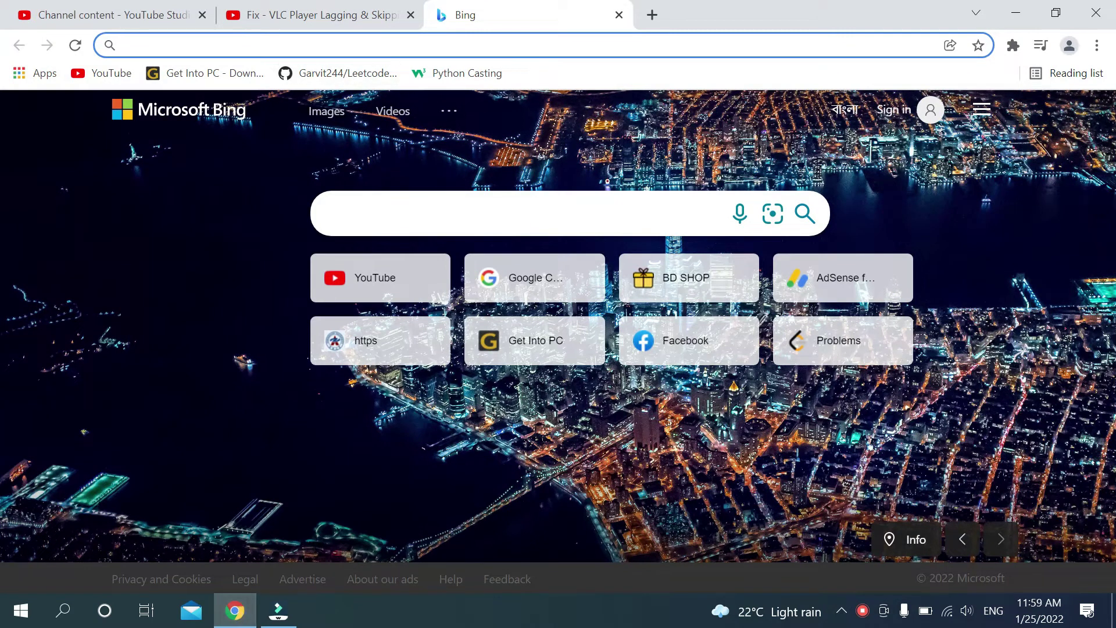
{"action": "type", "text": "km"}
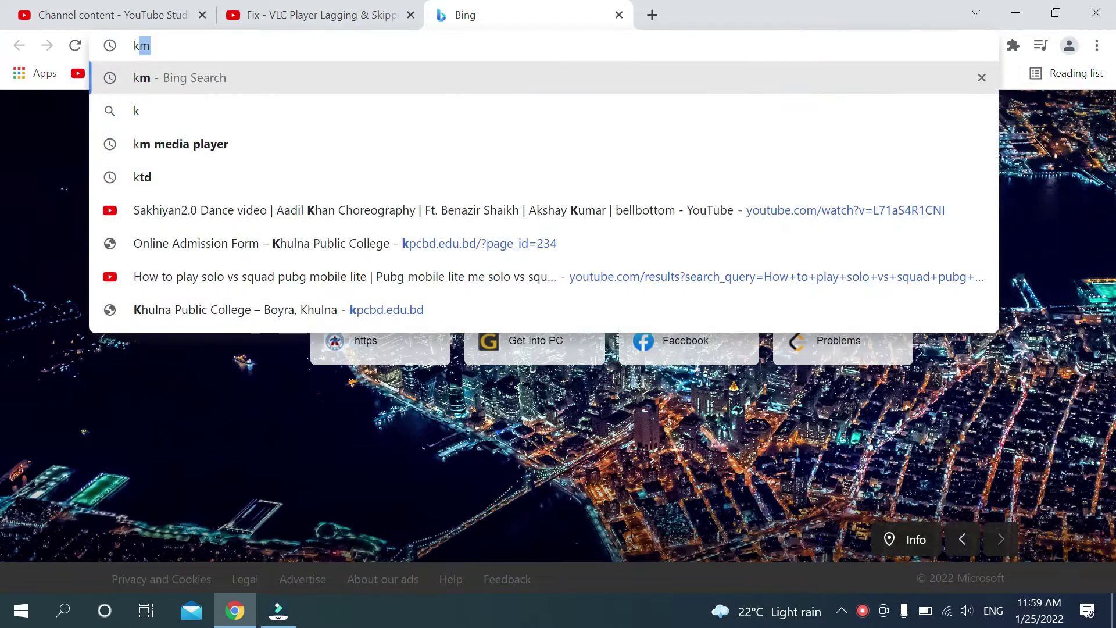
{"action": "type", "text": " mes"}
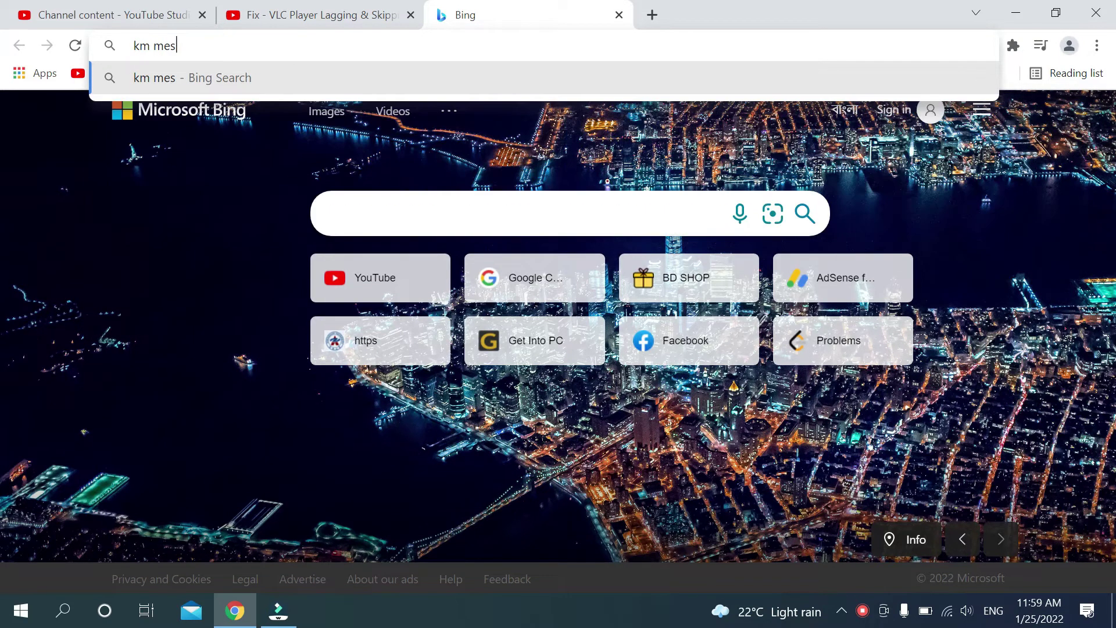
{"action": "key", "text": "BackSpace"}
{"action": "type", "text": "dia "}
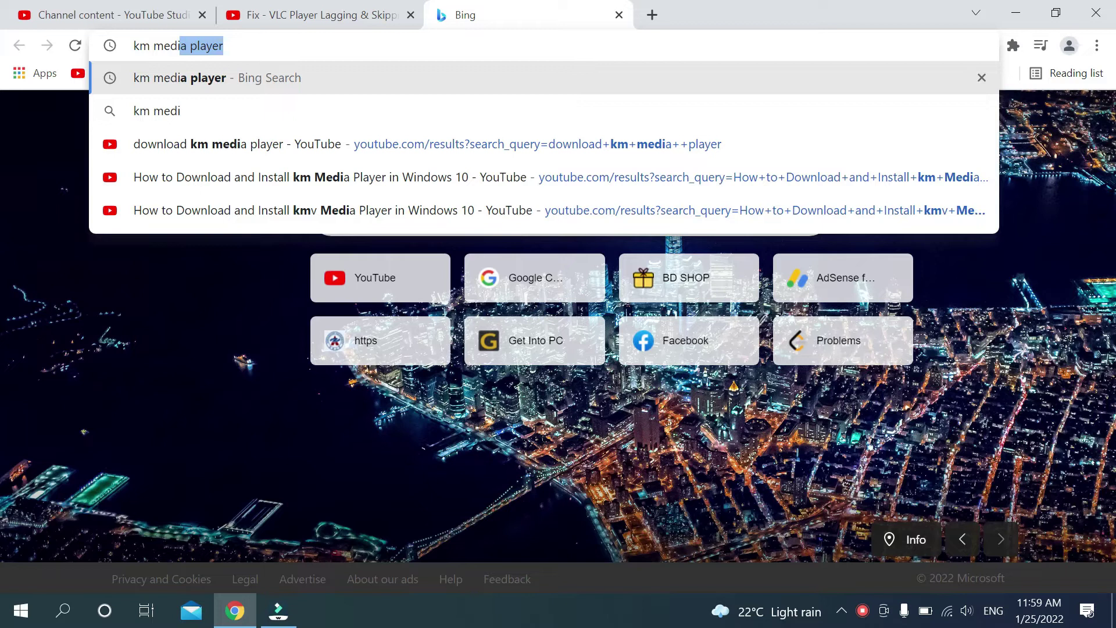
{"action": "type", "text": "pl"}
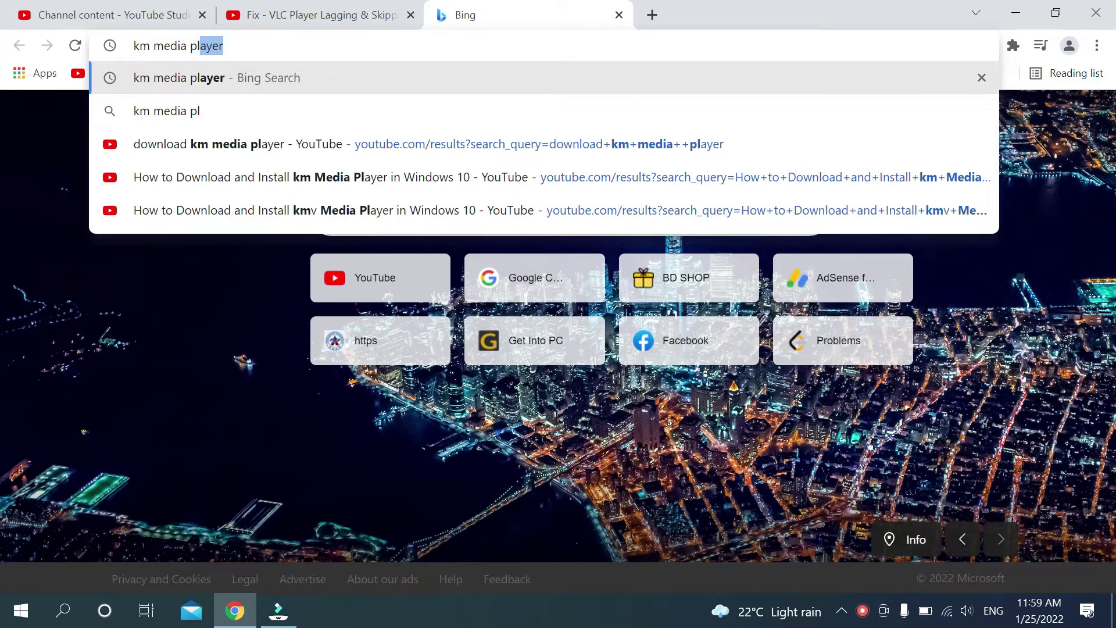
{"action": "type", "text": "ayer"}
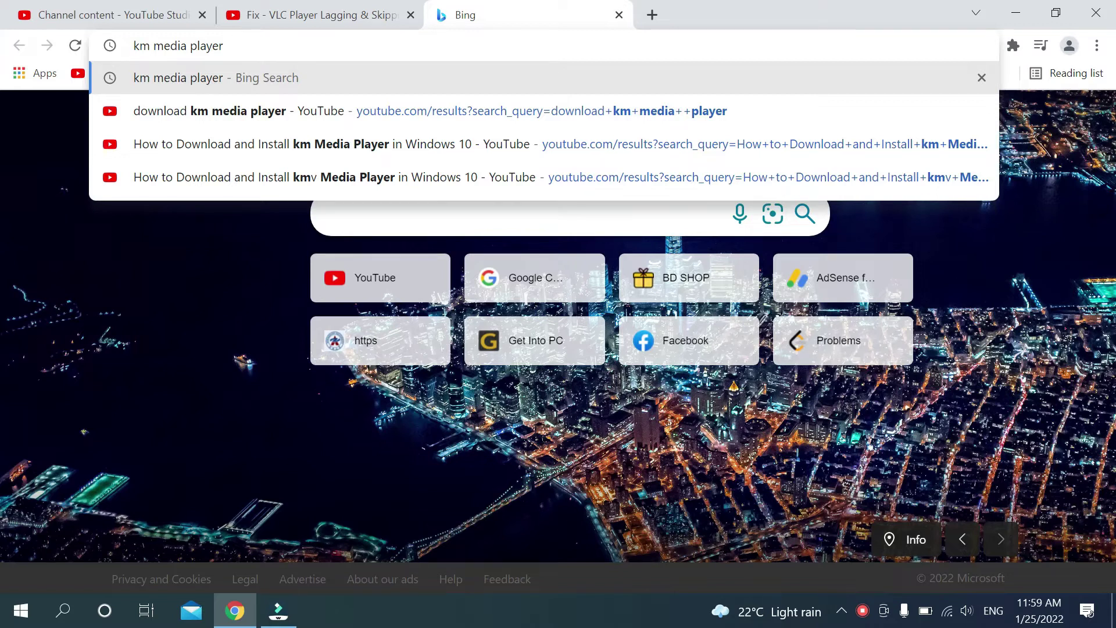
{"action": "key", "text": "Return"}
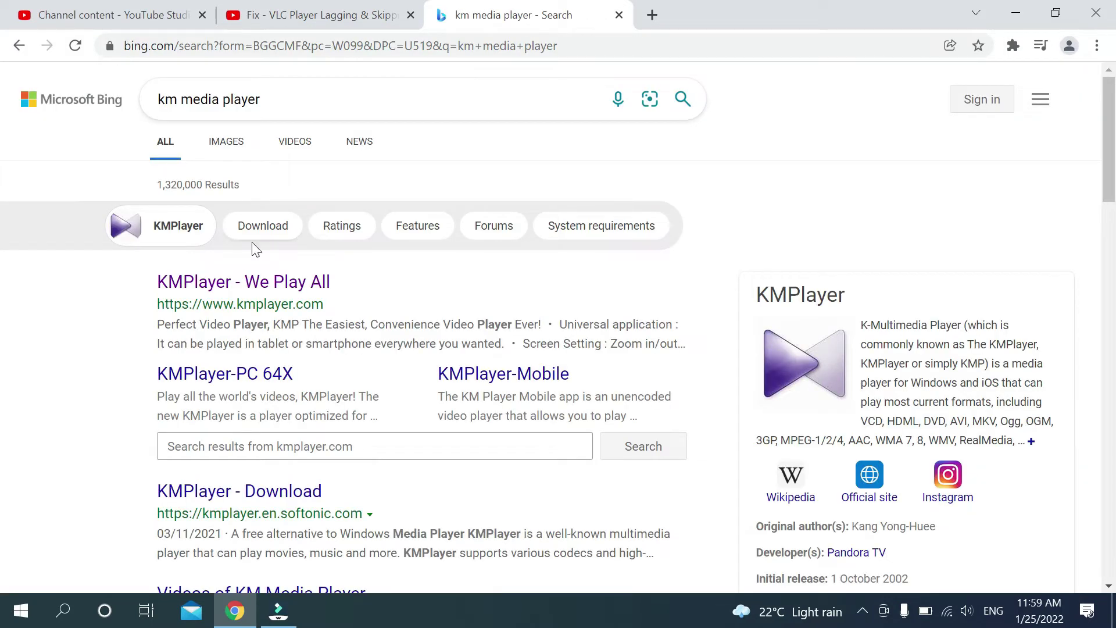
Open the kmplayer.com result and dismiss the coffee donation popup.
{"action": "left_click", "coordinate": [204, 283]}
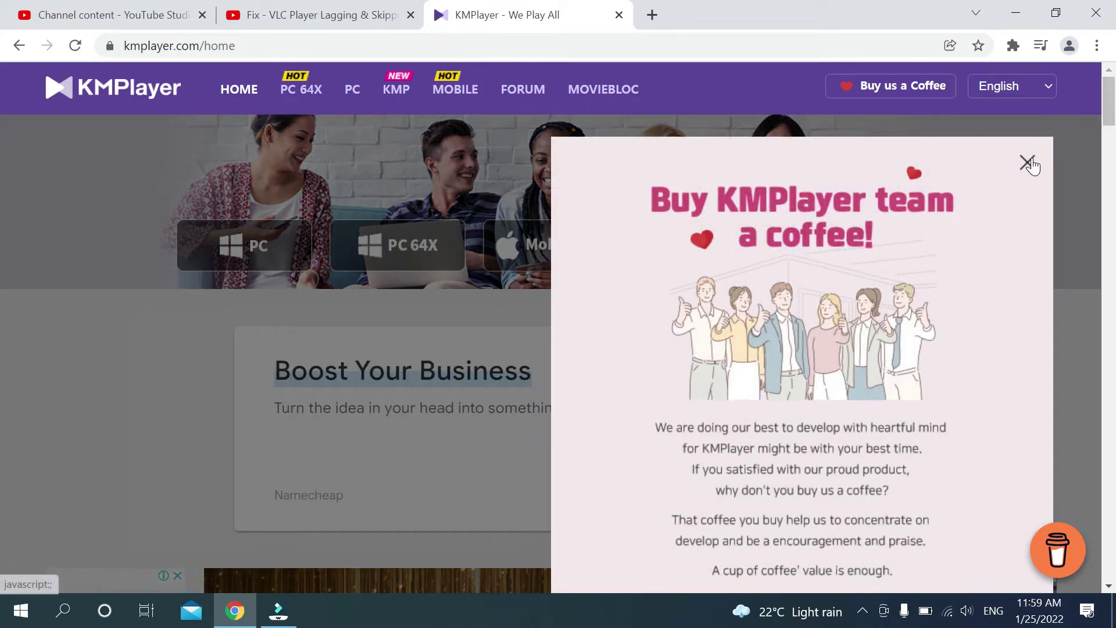
{"action": "left_click", "coordinate": [1032, 166]}
{"action": "scroll", "coordinate": [696, 367], "scroll_direction": "down", "scroll_amount": 2}
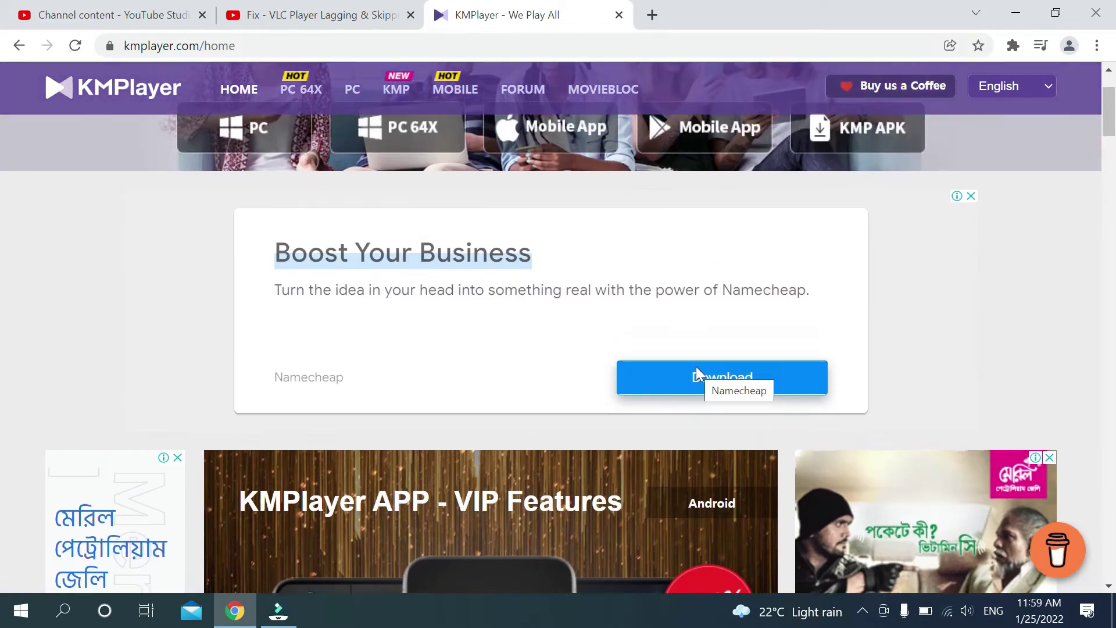
{"action": "scroll", "coordinate": [696, 366], "scroll_direction": "up", "scroll_amount": 1}
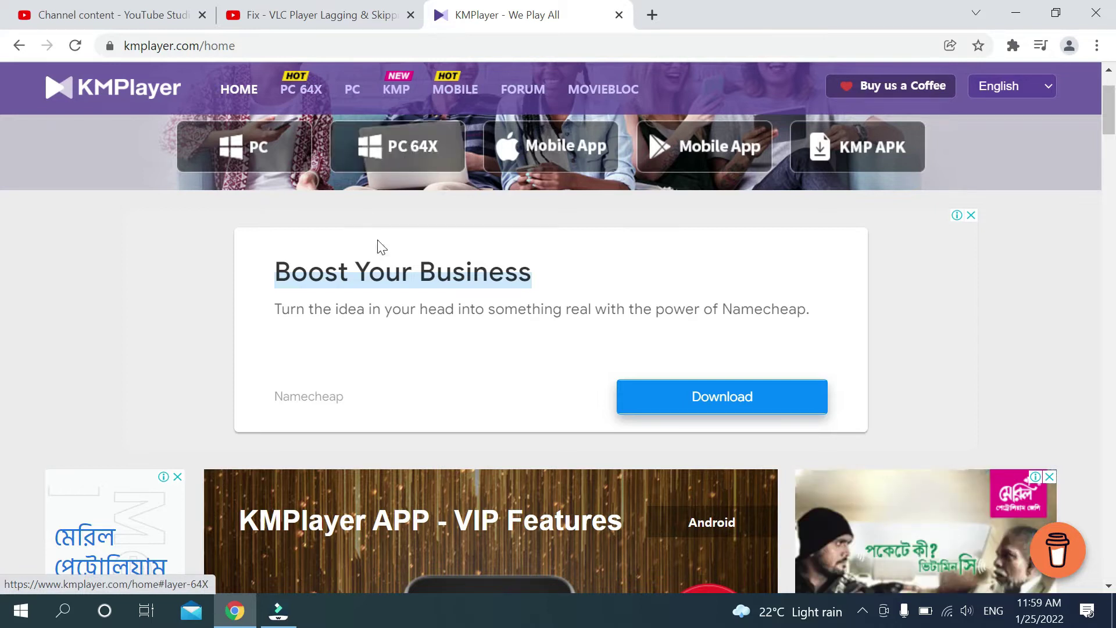
Open the PC 64X offer and choose 'Download for KMPlayer 64X'.
{"action": "left_click", "coordinate": [397, 145]}
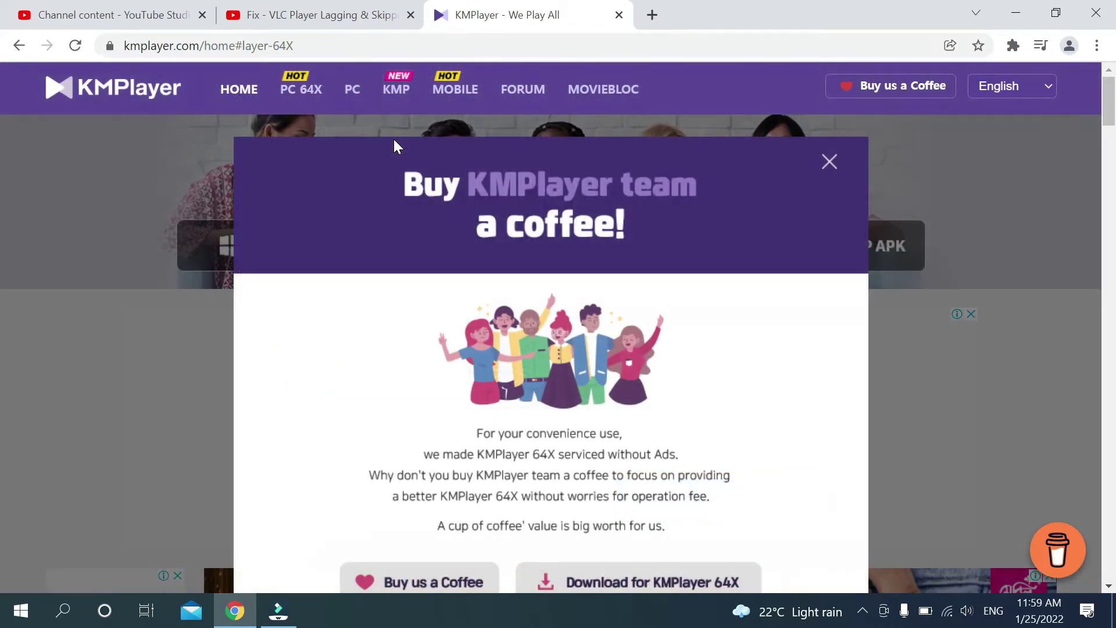
{"action": "scroll", "coordinate": [532, 311], "scroll_direction": "down", "scroll_amount": 5}
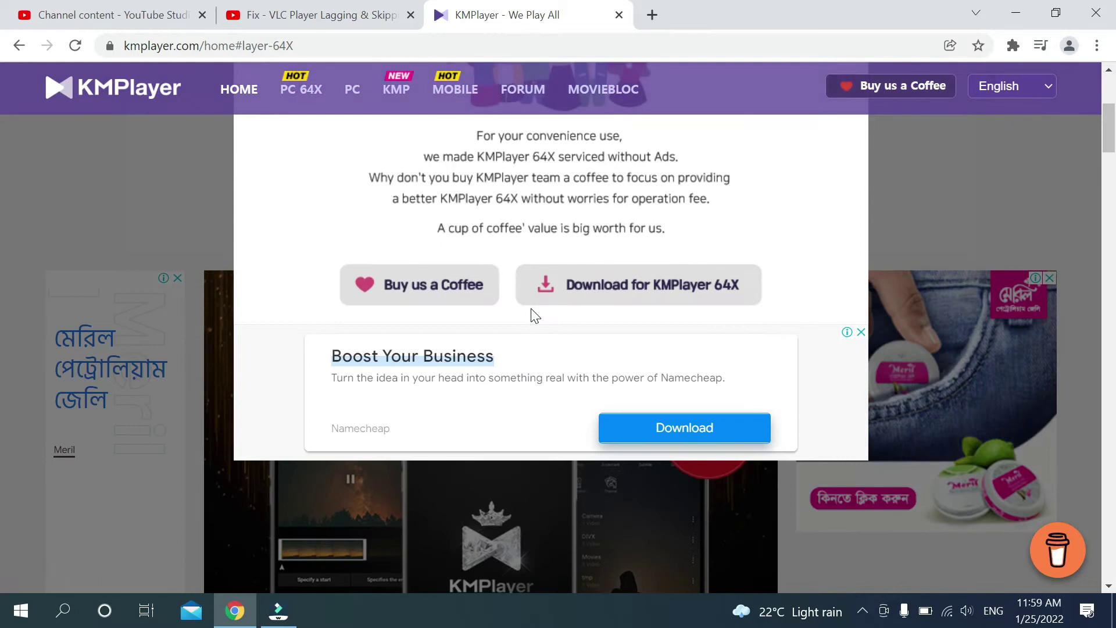
{"action": "scroll", "coordinate": [533, 315], "scroll_direction": "up", "scroll_amount": 2}
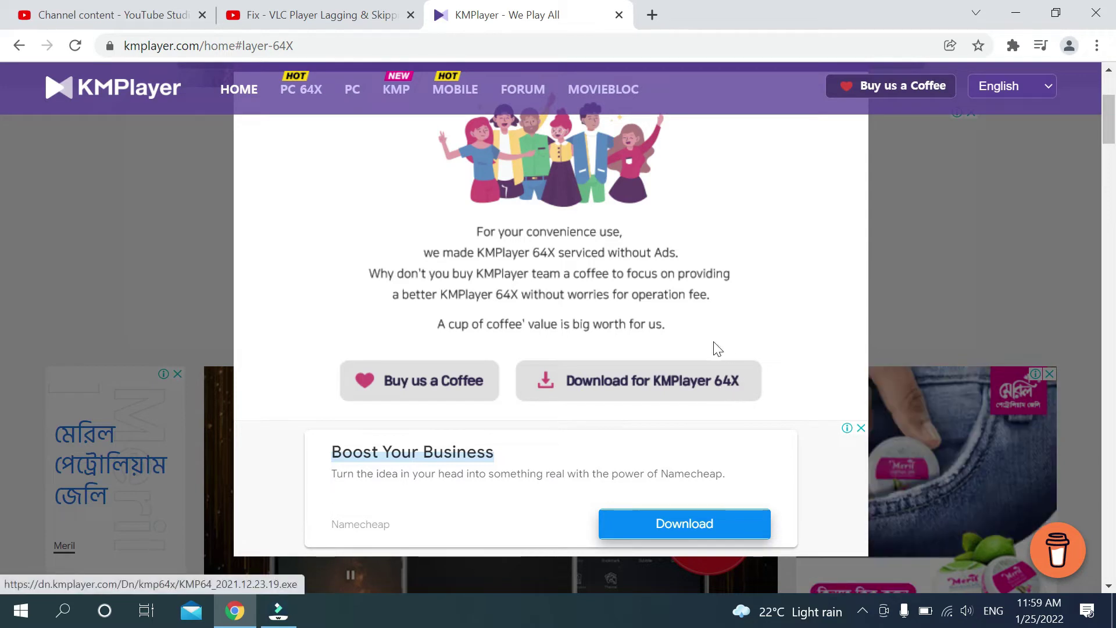
{"action": "left_click", "coordinate": [645, 384]}
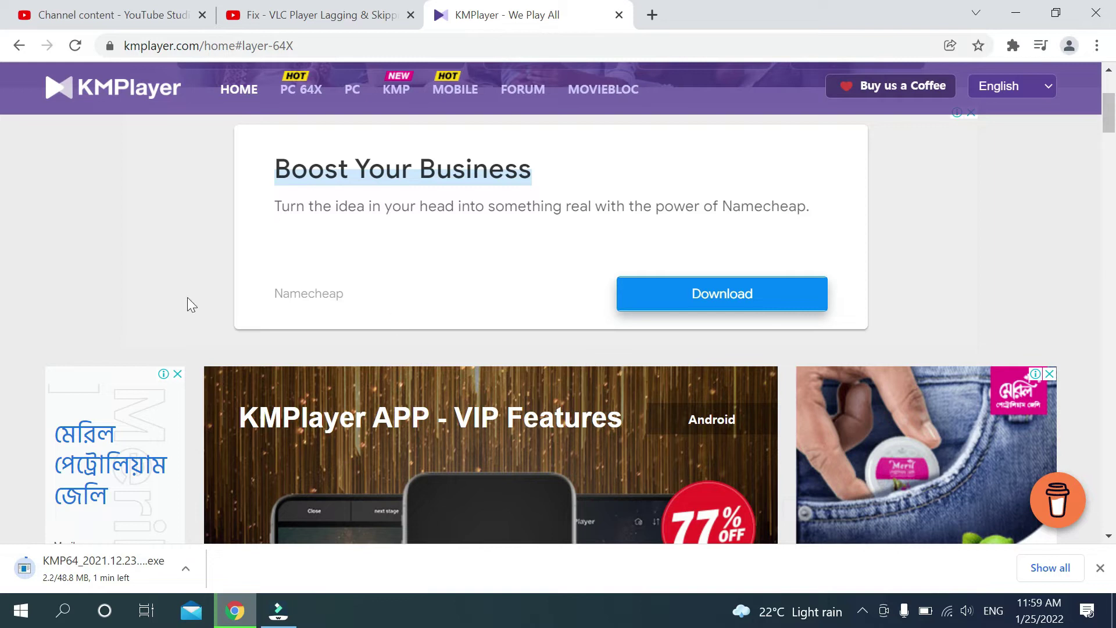
{"action": "scroll", "coordinate": [53, 281], "scroll_direction": "down", "scroll_amount": 3}
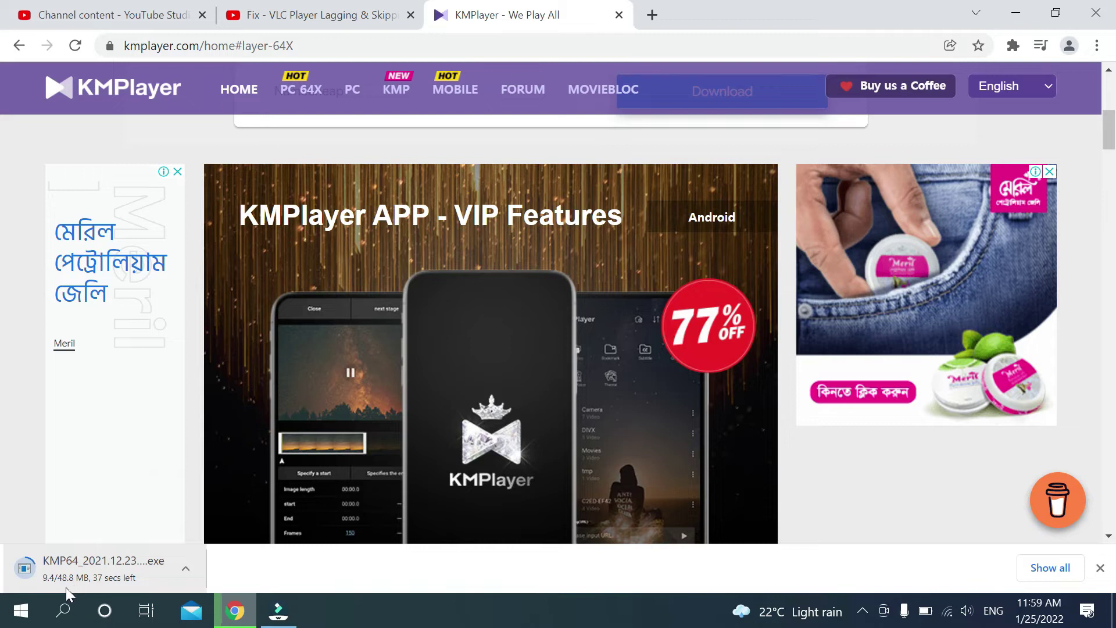
Wait for the 48.8 MB KMP64 installer download to complete.
{"action": "mouse_move", "coordinate": [279, 611]}
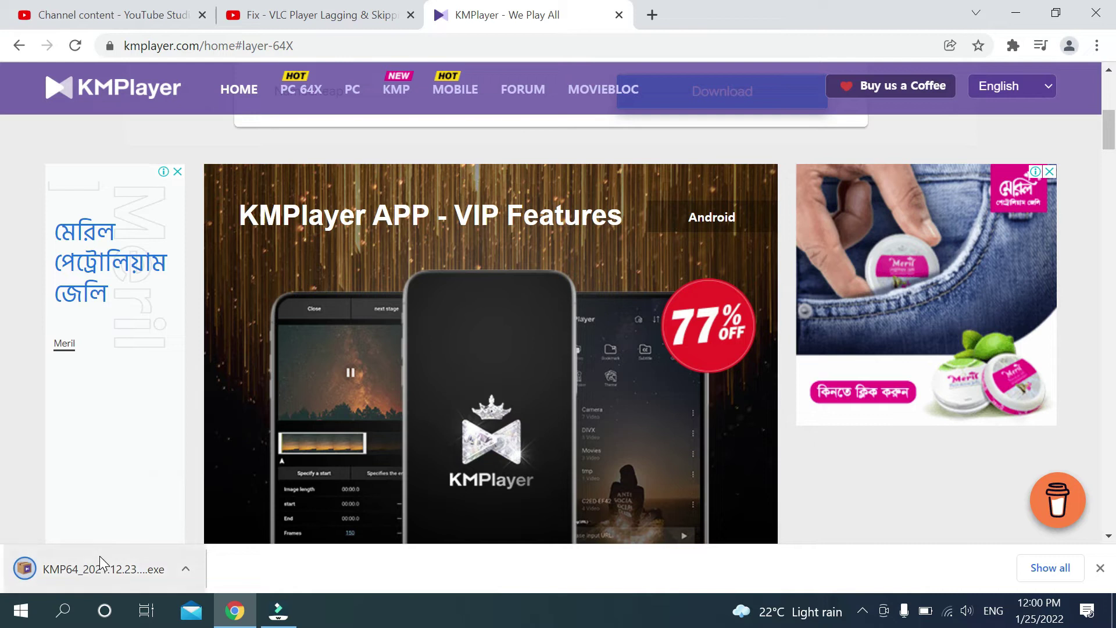
From Chrome's Downloads list, show KMP64_2021.12.23.19.exe in its folder.
{"action": "left_click", "coordinate": [1097, 46]}
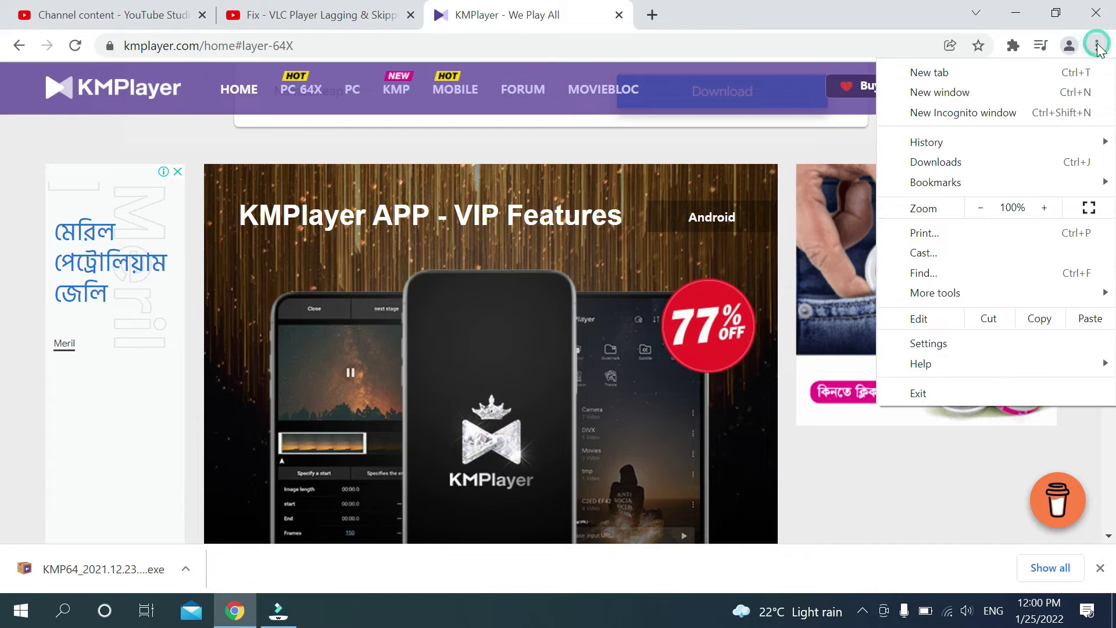
{"action": "left_click", "coordinate": [963, 160]}
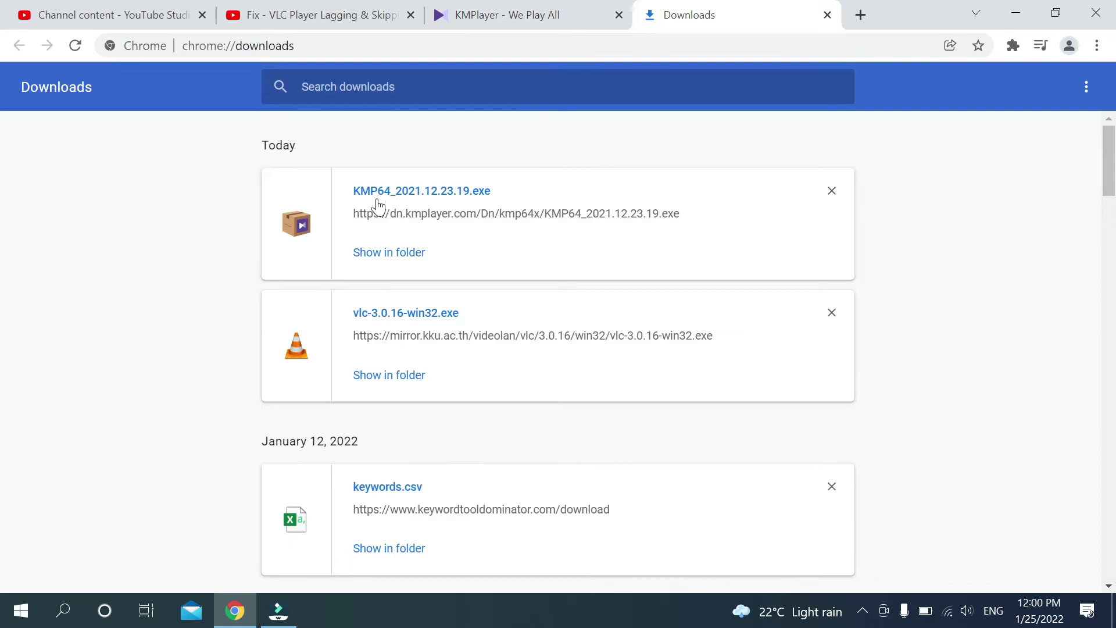
{"action": "left_click", "coordinate": [373, 257]}
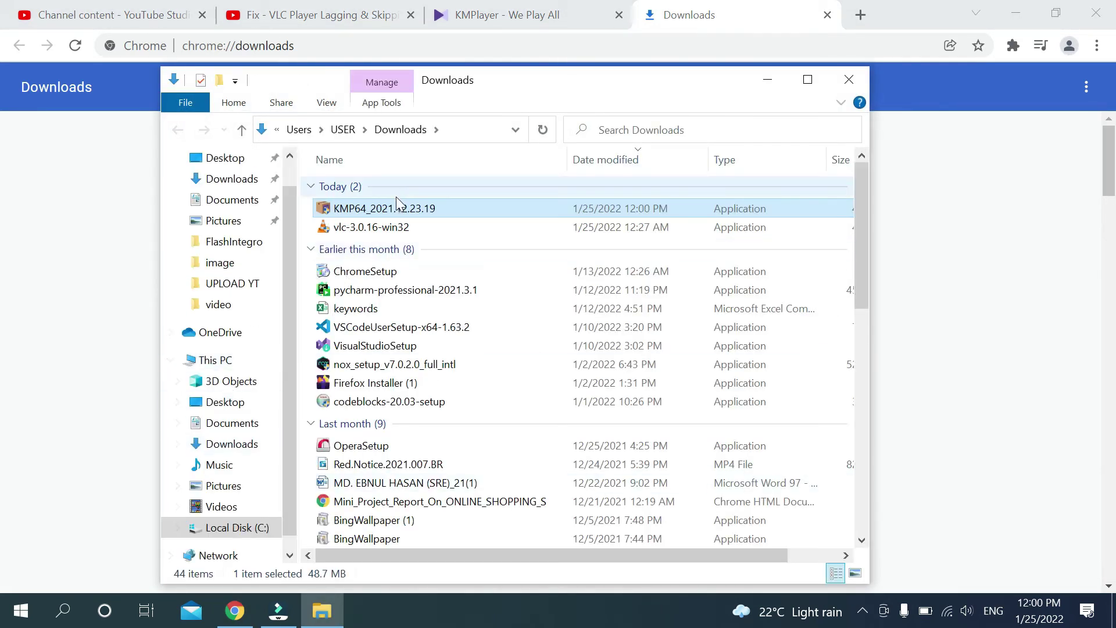
Launch the KMP64_2021.12.23.19 installer and minimize Chrome.
{"action": "double_click", "coordinate": [391, 208]}
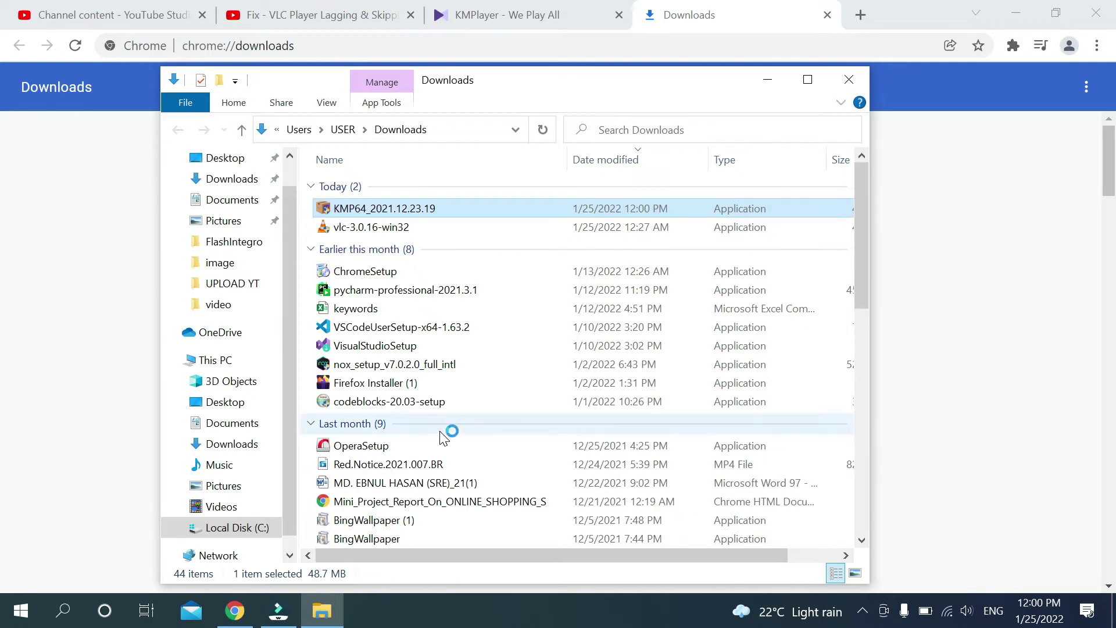
{"action": "left_click", "coordinate": [1022, 13]}
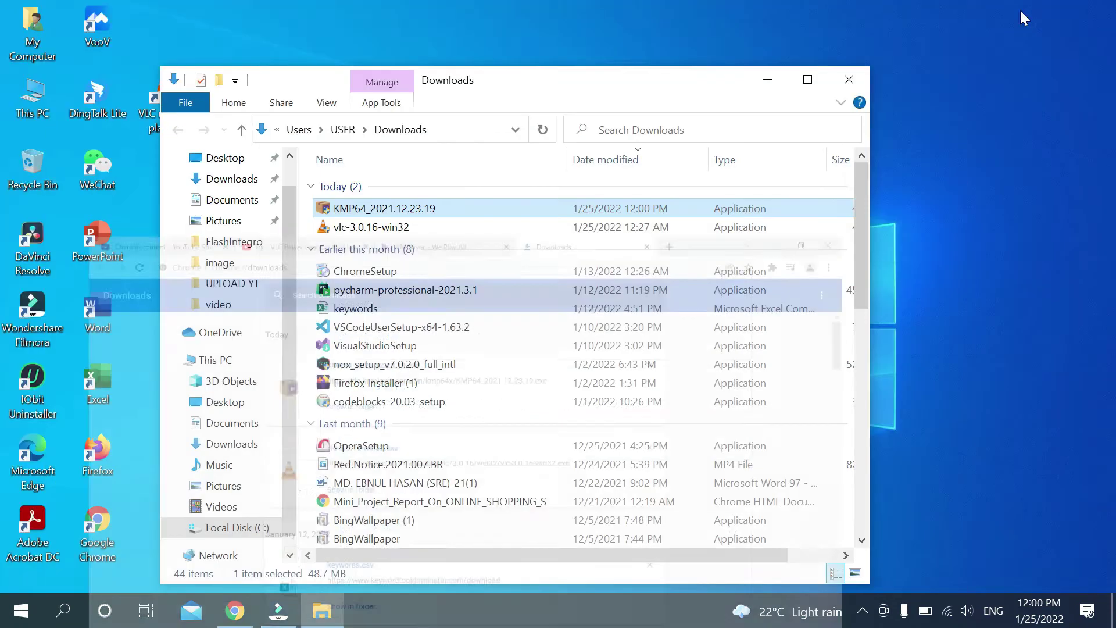
Minimize File Explorer and confirm English as the installer language.
{"action": "left_click", "coordinate": [784, 82]}
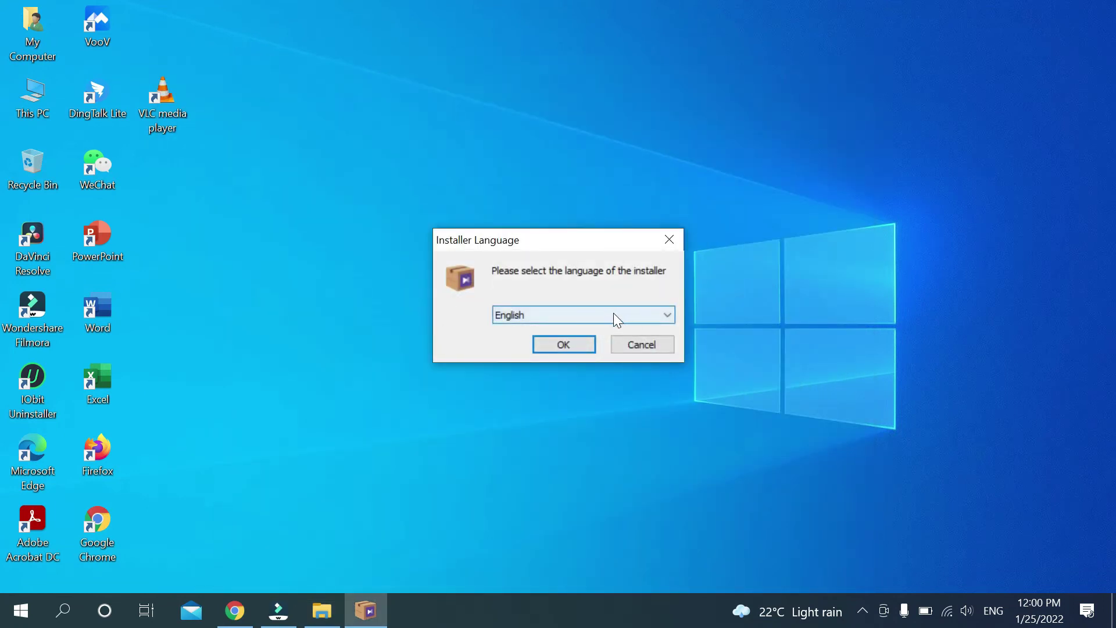
{"action": "left_click", "coordinate": [616, 318]}
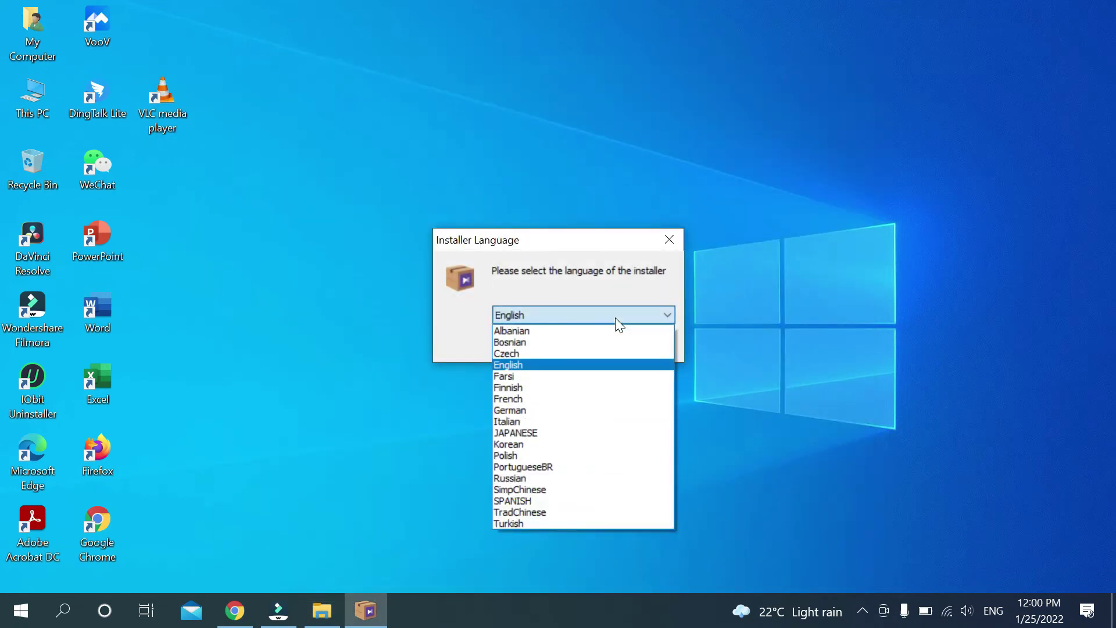
{"action": "left_click", "coordinate": [895, 301]}
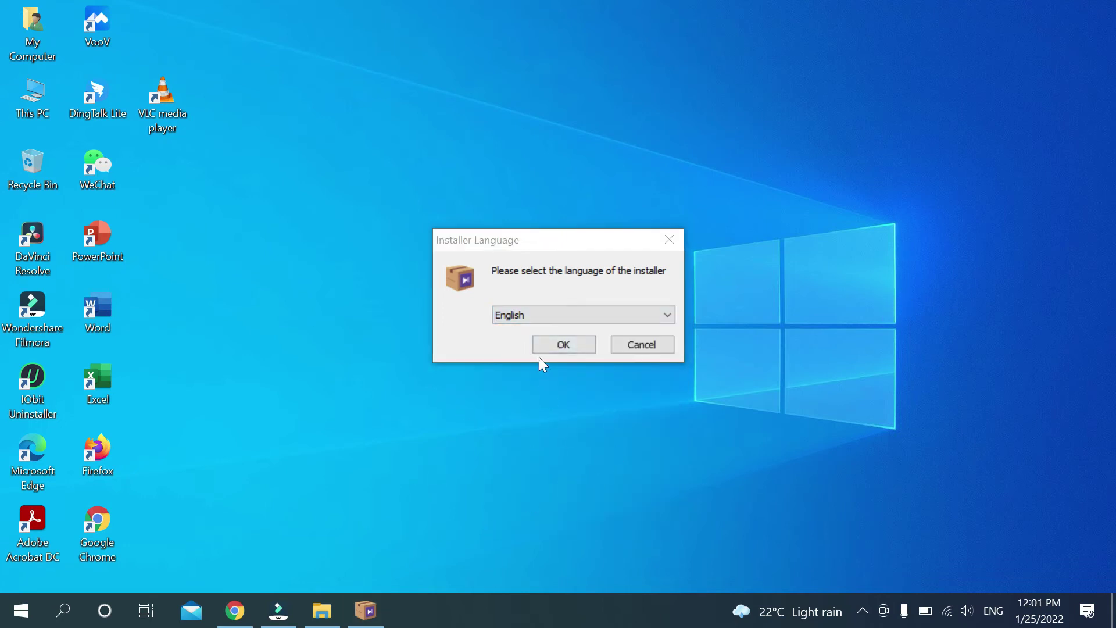
{"action": "left_click", "coordinate": [550, 343]}
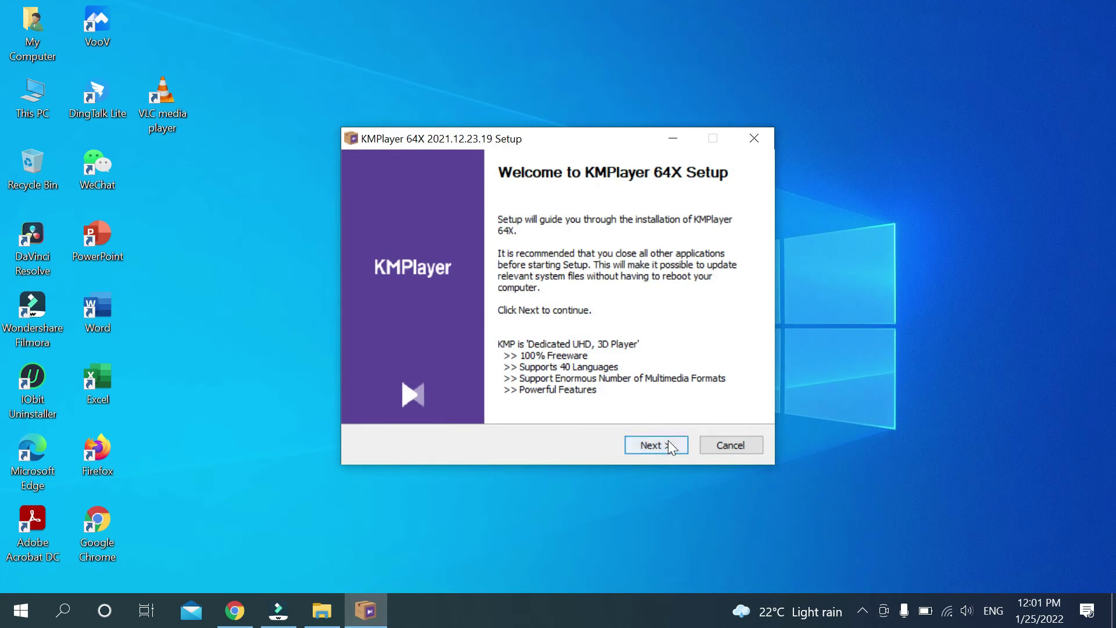
Accept the license, keep Recommended components and the default location, and install.
{"action": "left_click", "coordinate": [670, 443]}
{"action": "left_click", "coordinate": [670, 446]}
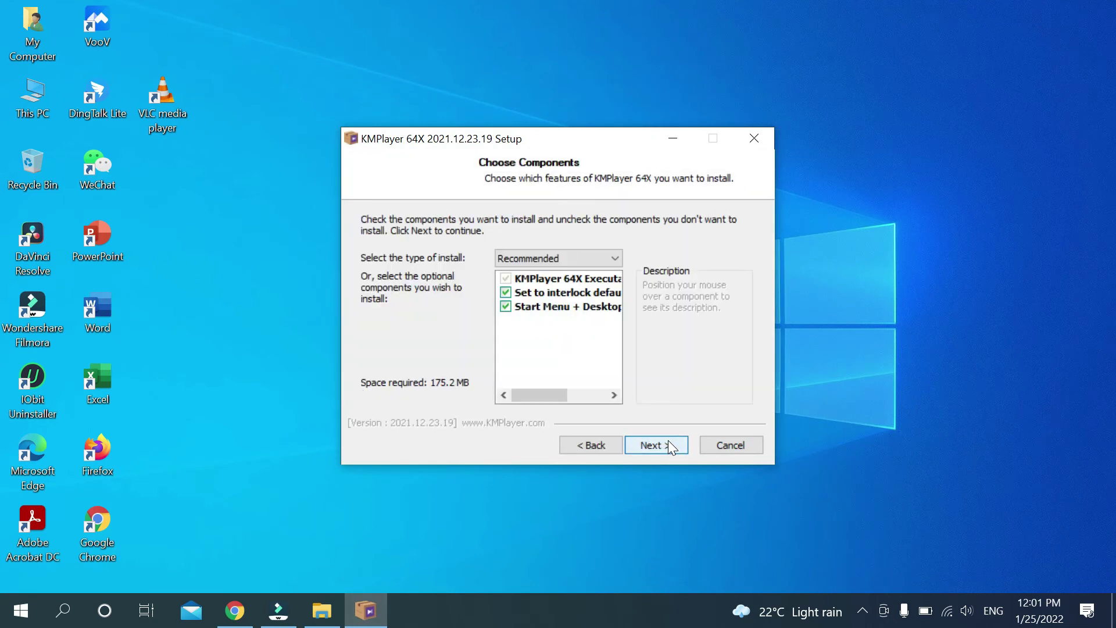
{"action": "left_click", "coordinate": [669, 442]}
{"action": "left_click", "coordinate": [669, 442]}
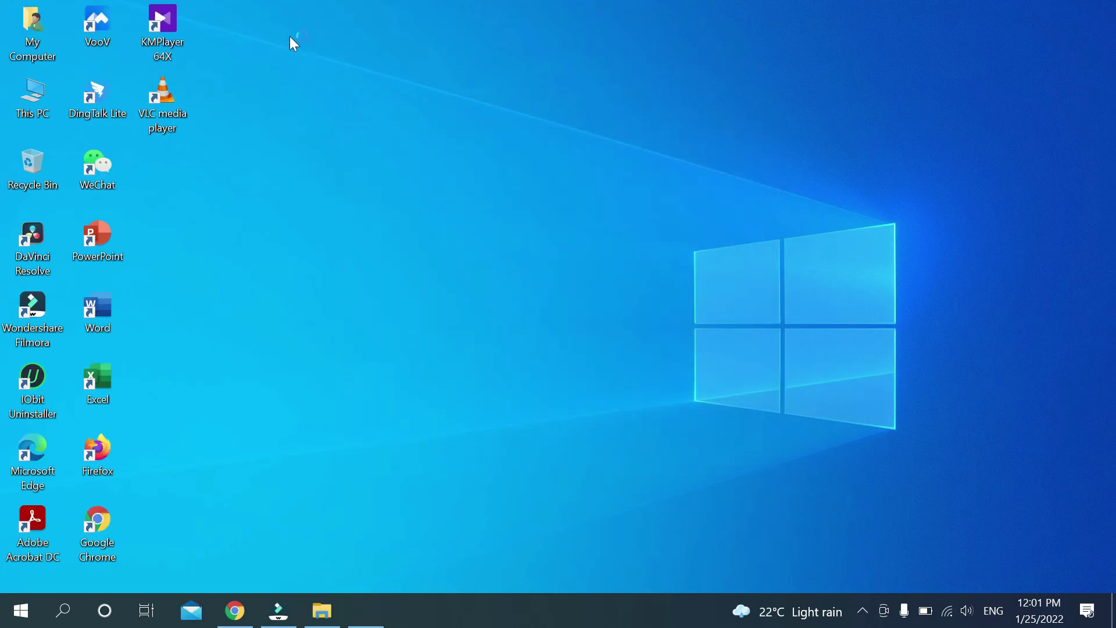
Finish setup and close the KMPlayer window that opens automatically.
{"action": "mouse_move", "coordinate": [174, 23]}
{"action": "left_mouse_down"}
{"action": "mouse_move", "coordinate": [257, 47]}
{"action": "mouse_move", "coordinate": [204, 43]}
{"action": "left_mouse_up"}
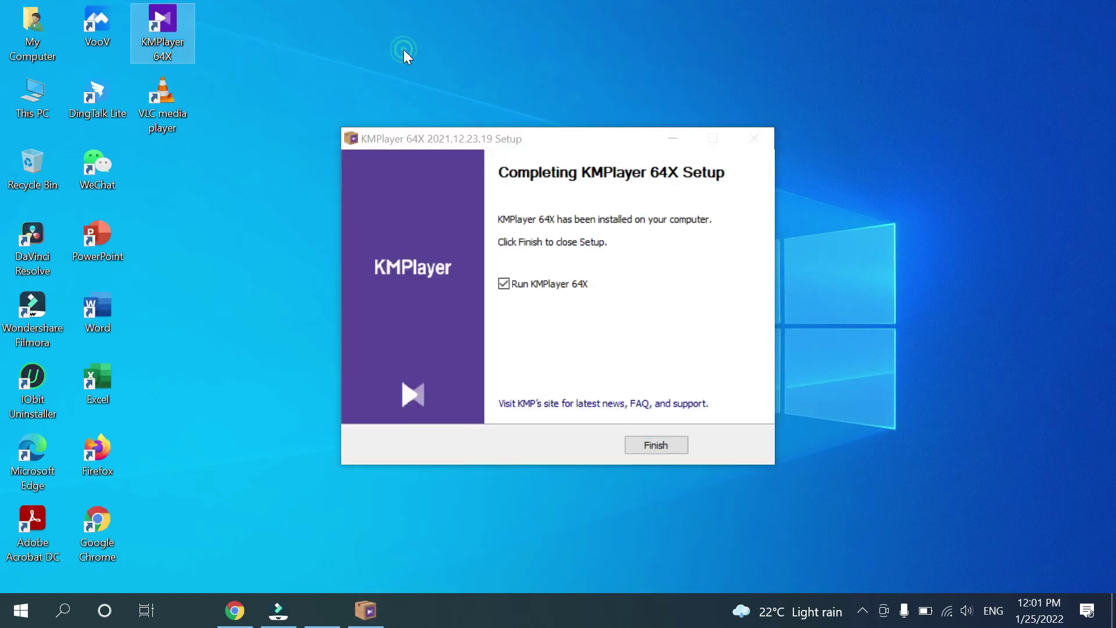
{"action": "left_click", "coordinate": [636, 444]}
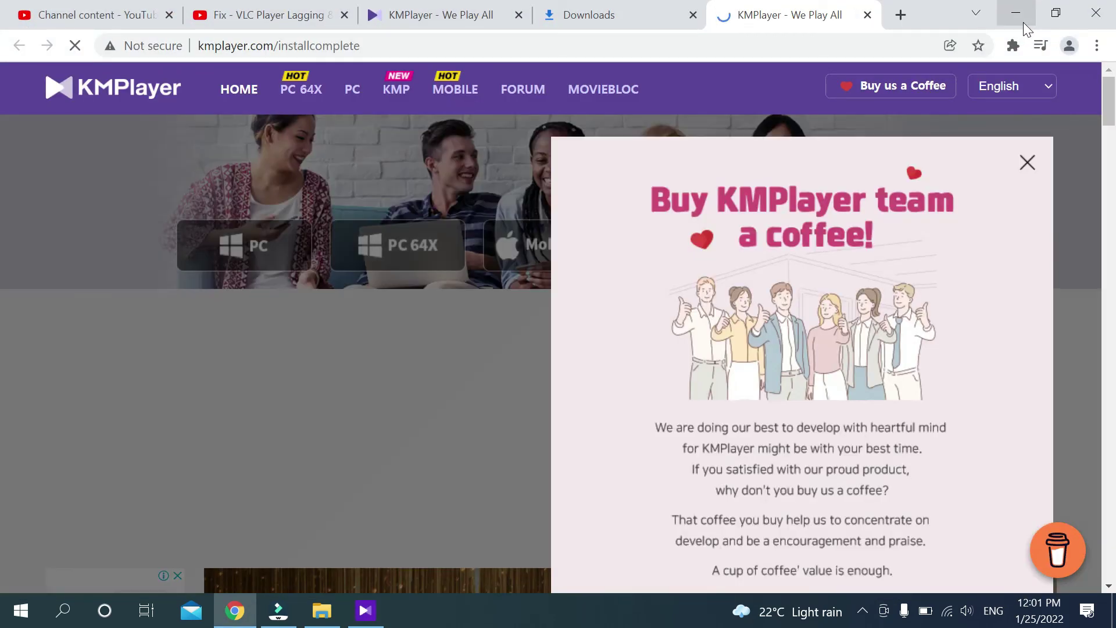
{"action": "left_click", "coordinate": [1023, 22]}
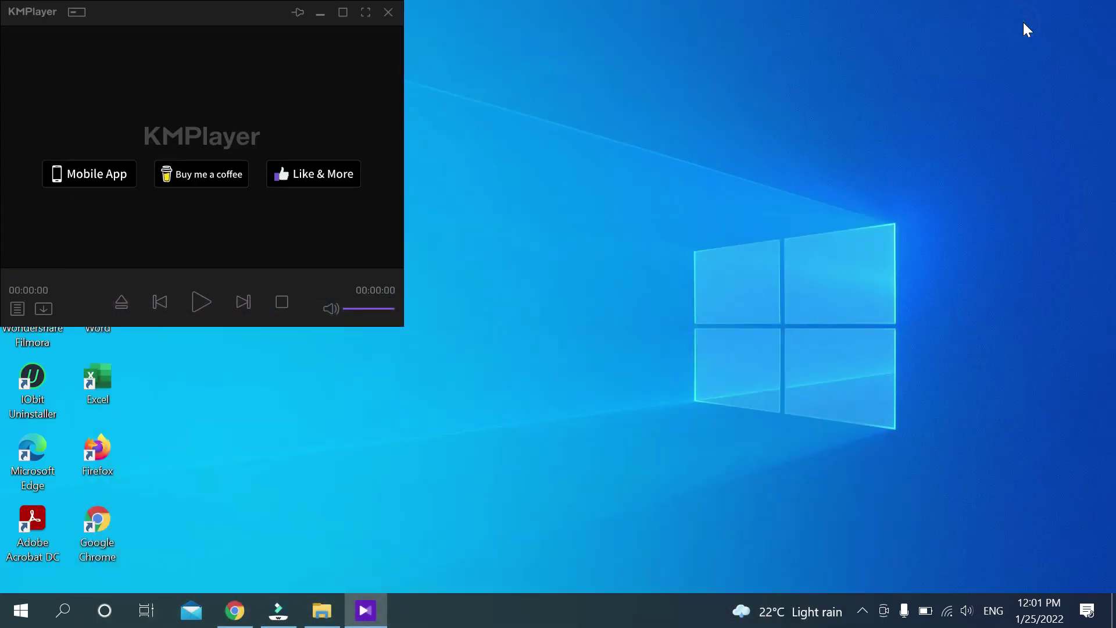
{"action": "left_click", "coordinate": [387, 14]}
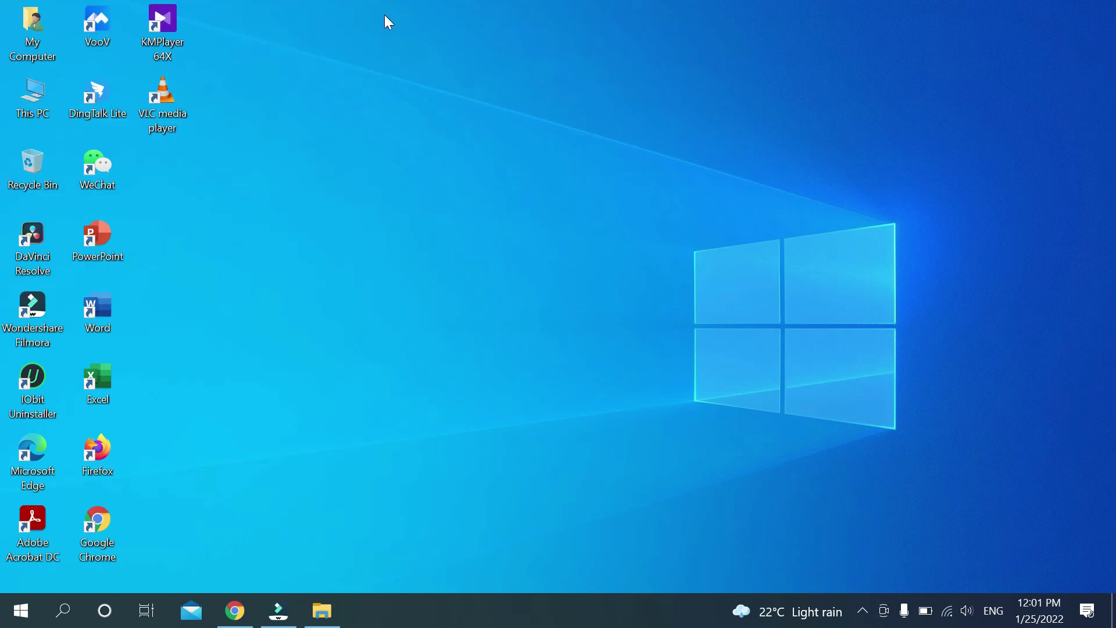
Relaunch KMPlayer from its desktop shortcut, close it, and open the screen recorder's tray menu.
{"action": "double_click", "coordinate": [174, 33]}
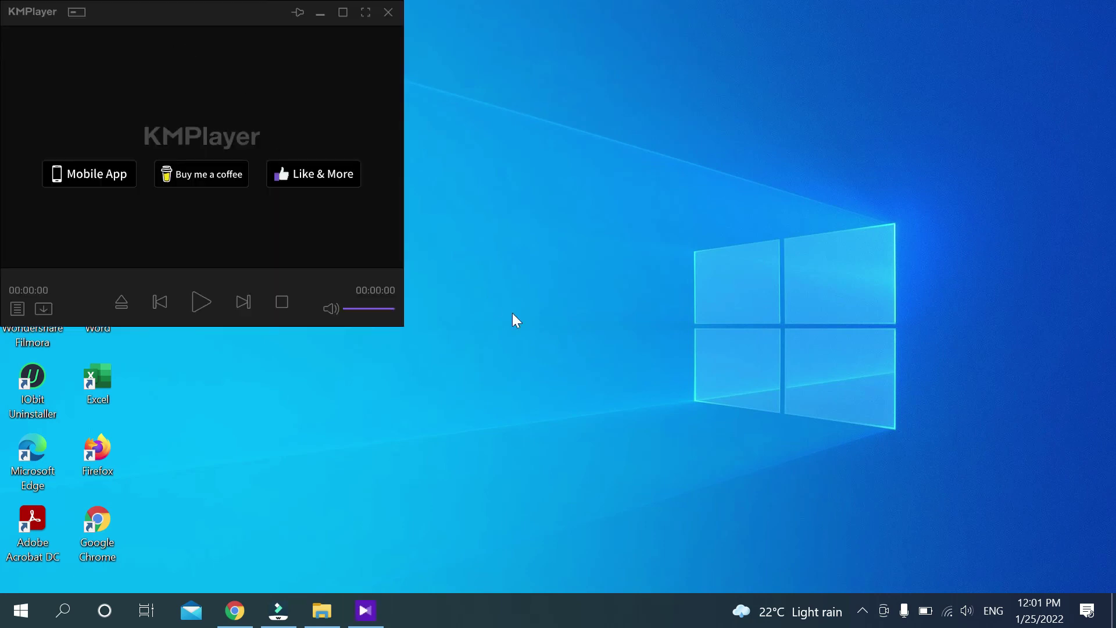
{"action": "left_click", "coordinate": [388, 13]}
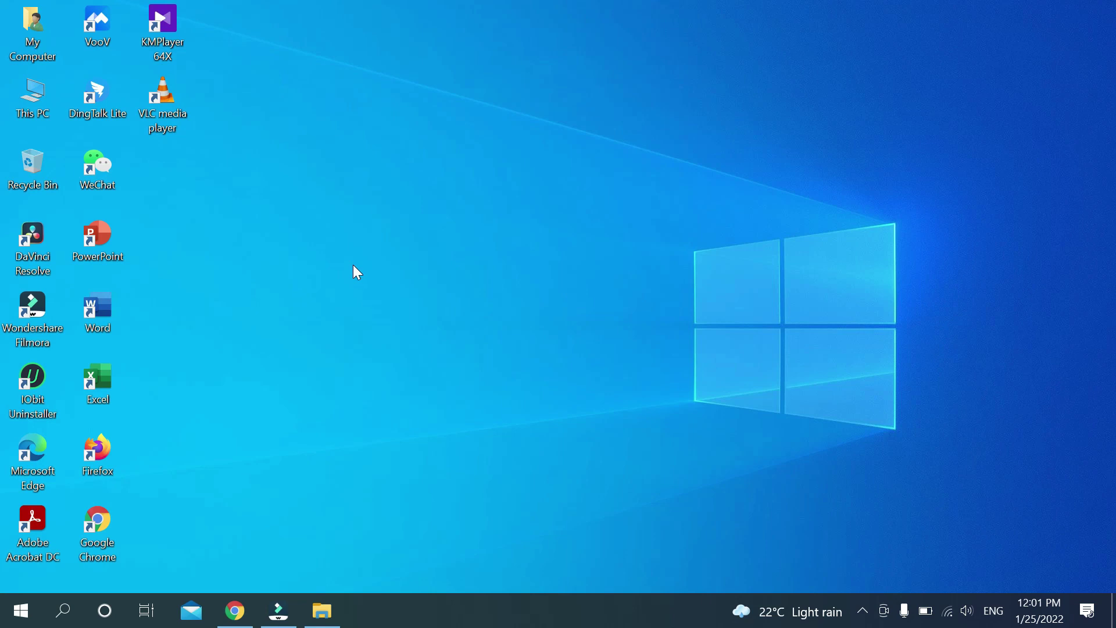
{"action": "left_click", "coordinate": [863, 606]}
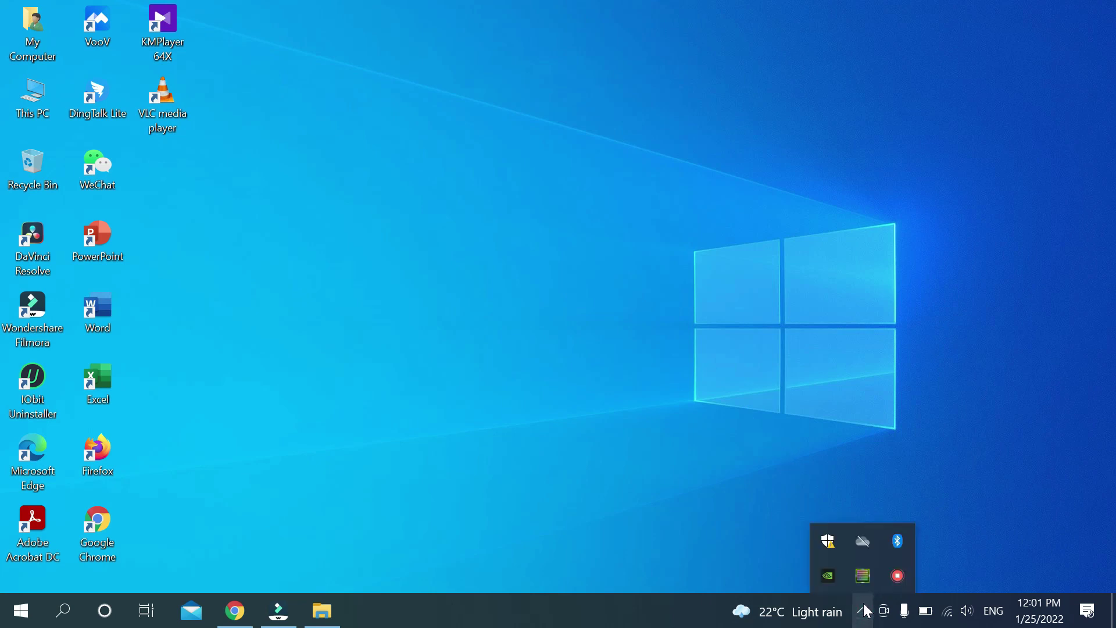
{"action": "right_click", "coordinate": [893, 580]}
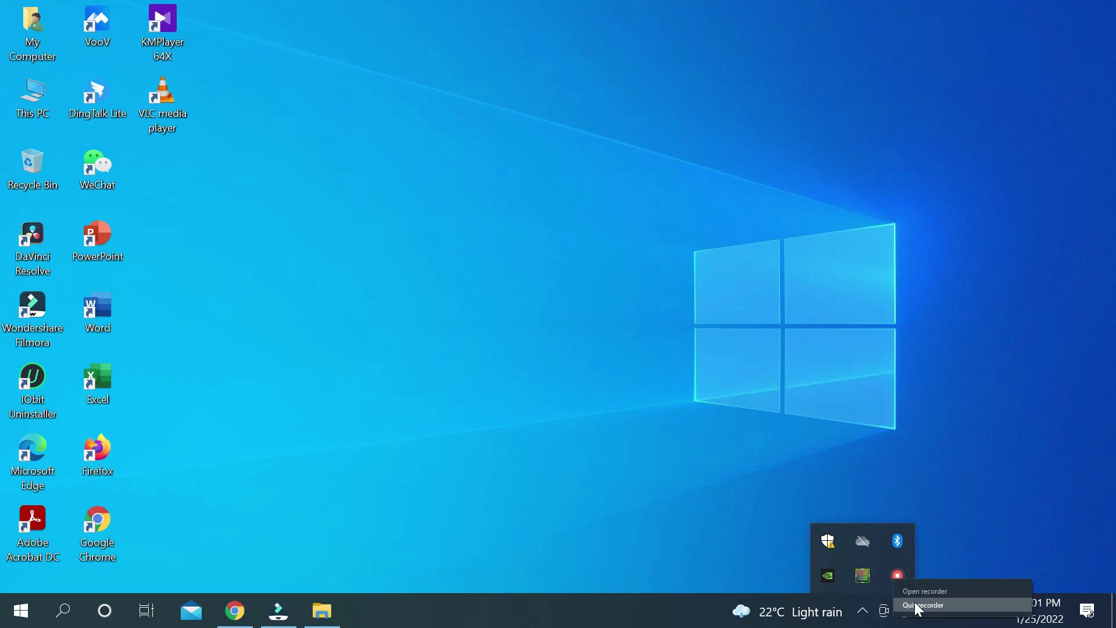